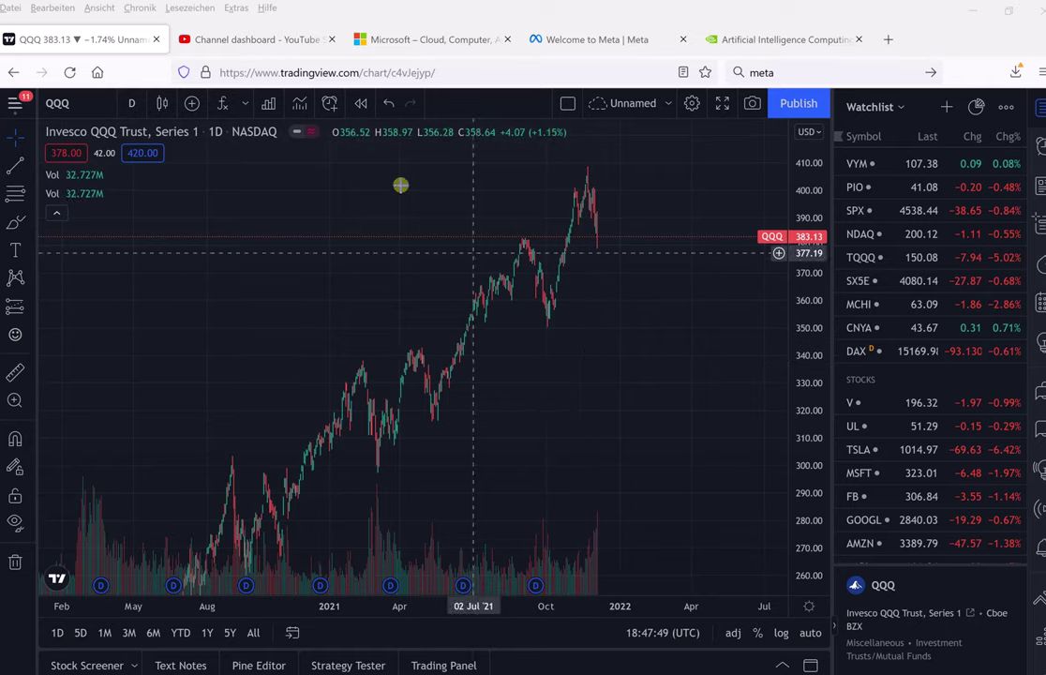
# Switch to the Microsoft browser tab to view the microsoft.com homepage
pyautogui.click(411, 43)
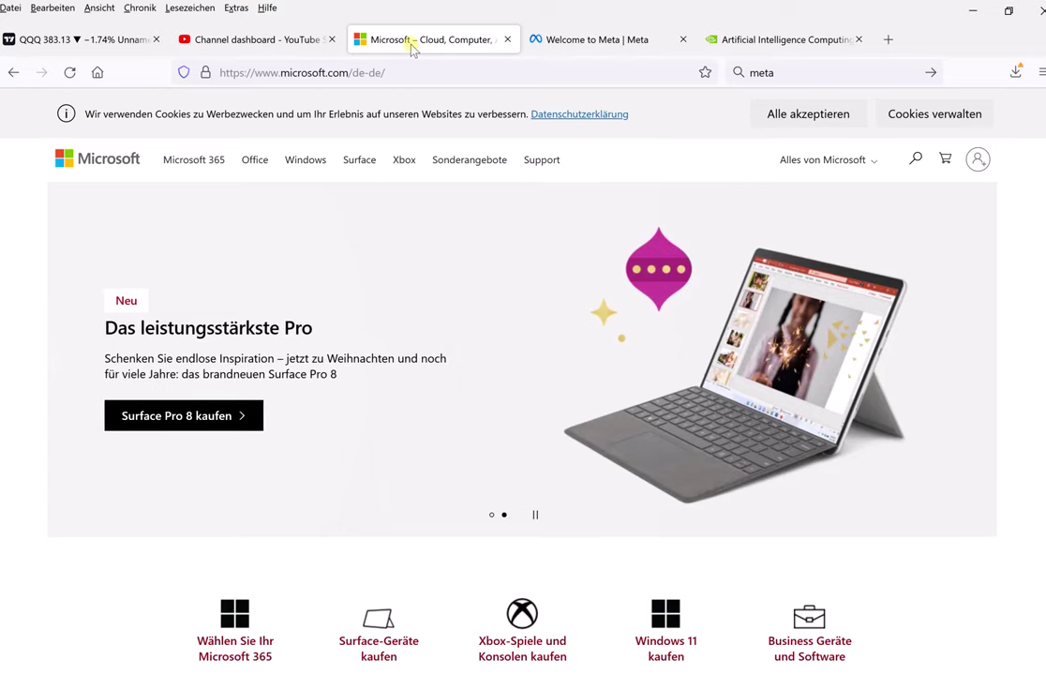
# Replace QQQ with Microsoft (MSFT) on NASDAQ in the daily TradingView chart
pyautogui.click(85, 38)
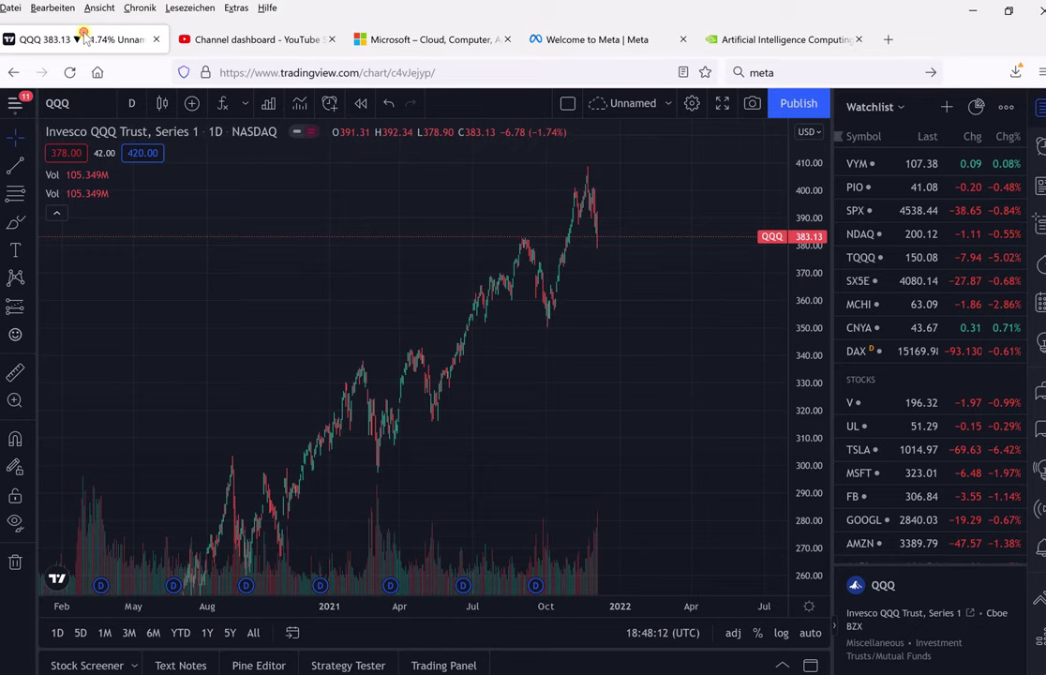
pyautogui.click(84, 105)
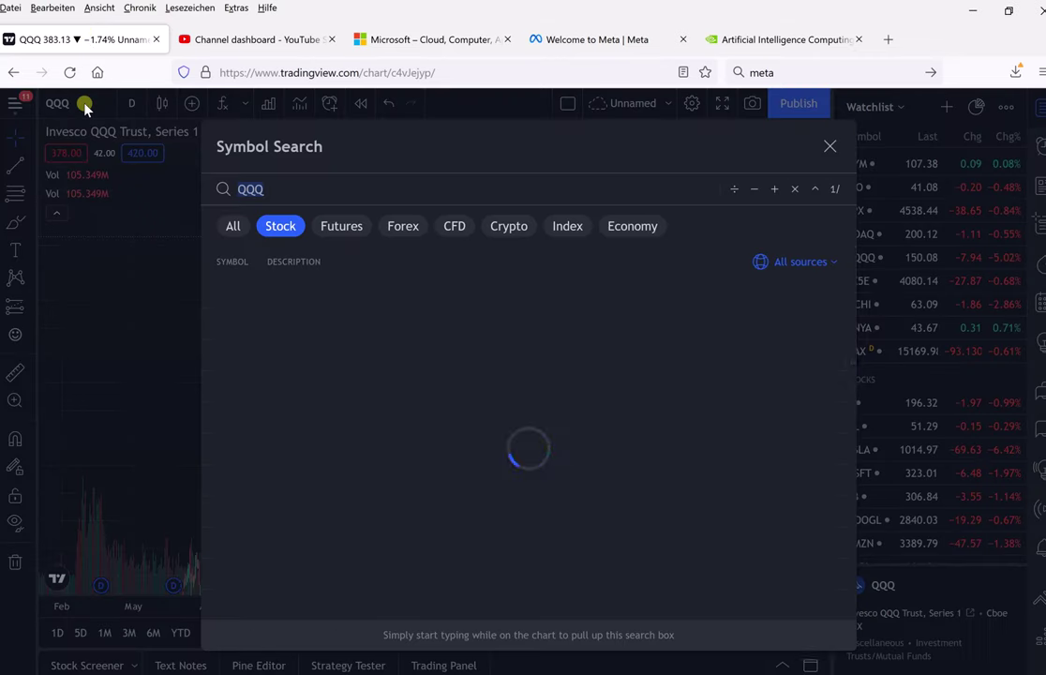
pyautogui.write('MSFT')
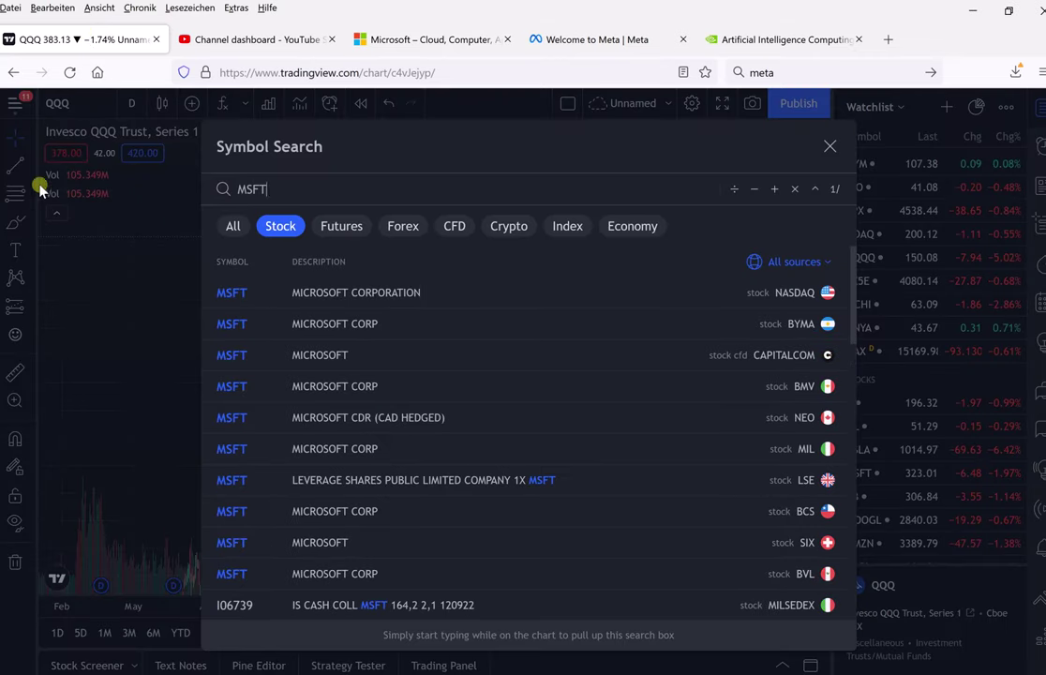
pyautogui.click(365, 293)
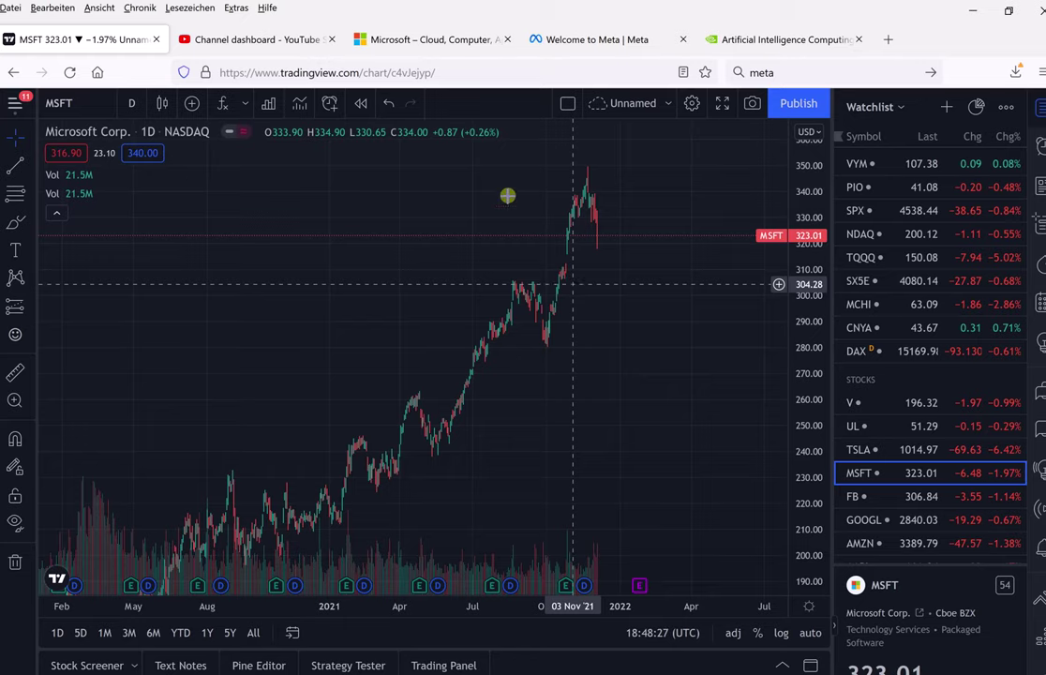
# Switch to the 'Welcome to Meta' browser tab to view Meta's homepage
pyautogui.click(609, 42)
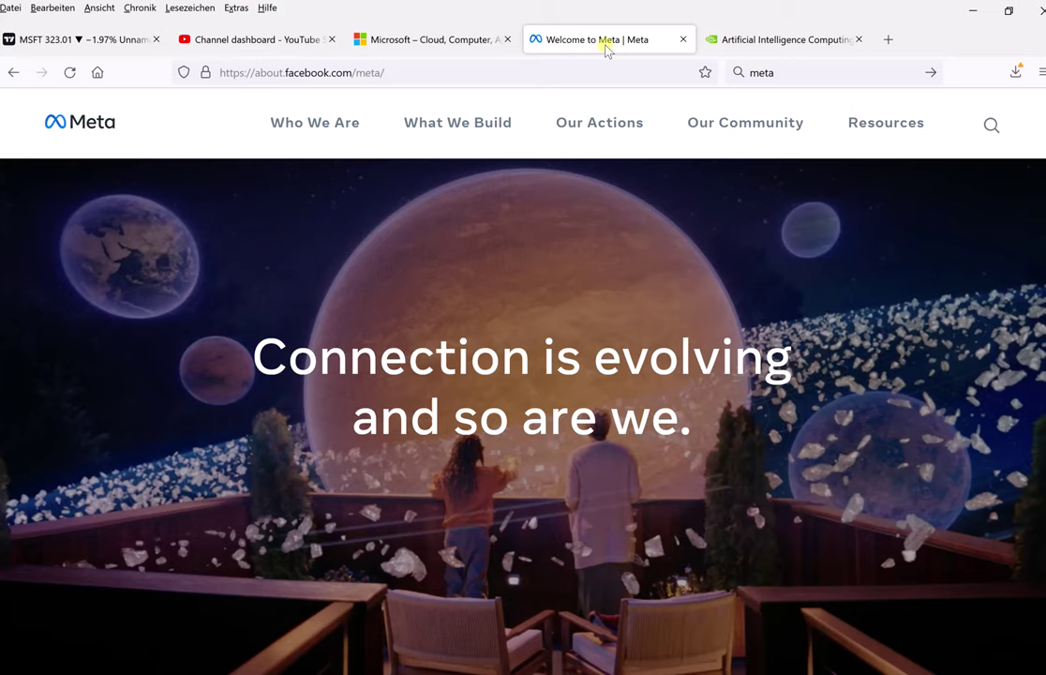
# Load Meta Platforms (FB) on NASDAQ and compress the price scale for headroom
pyautogui.click(82, 39)
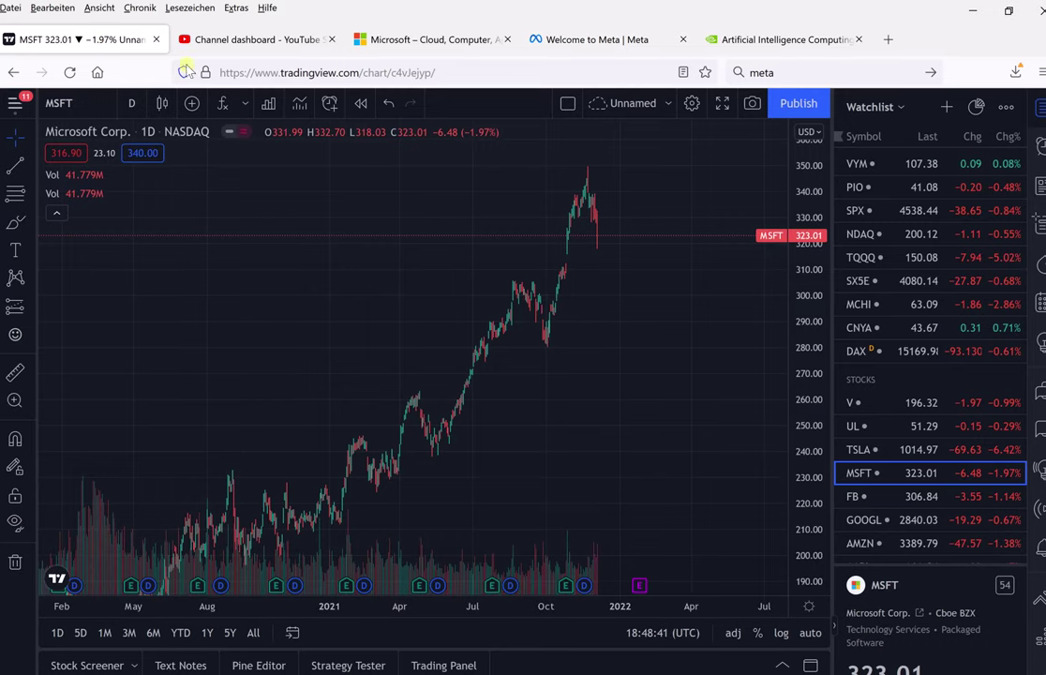
pyautogui.click(89, 103)
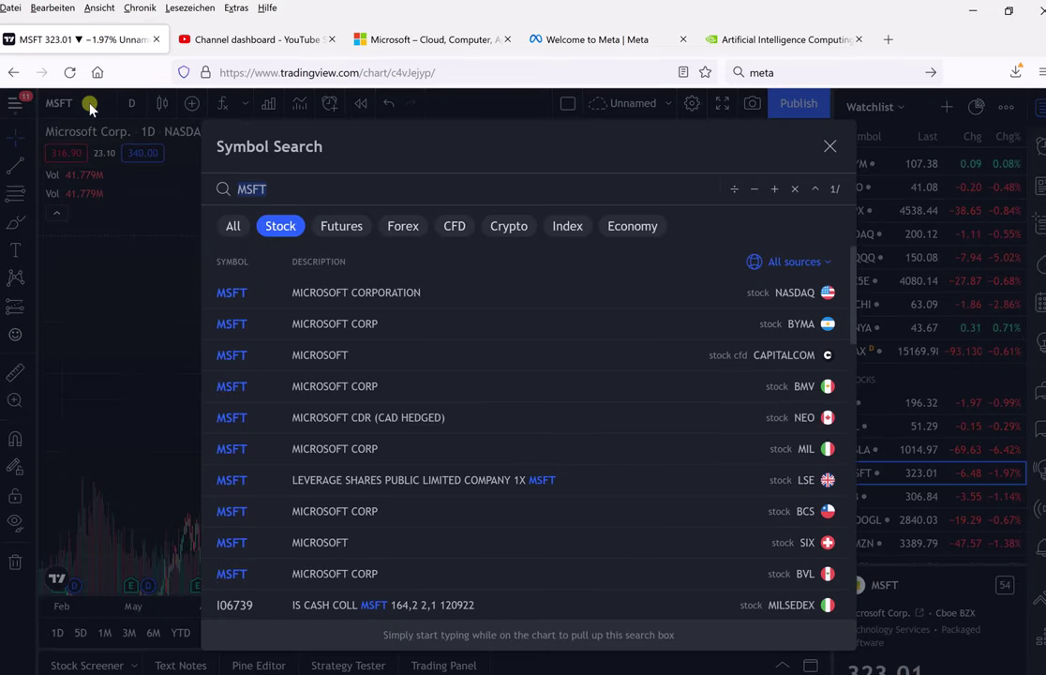
pyautogui.write('FB')
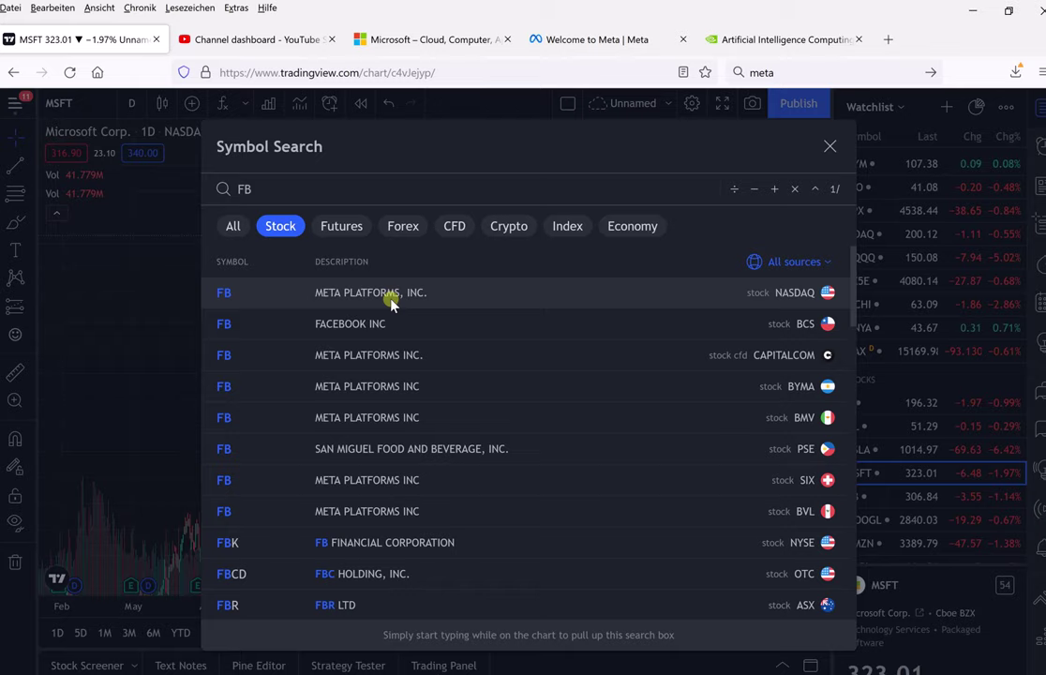
pyautogui.click(390, 302)
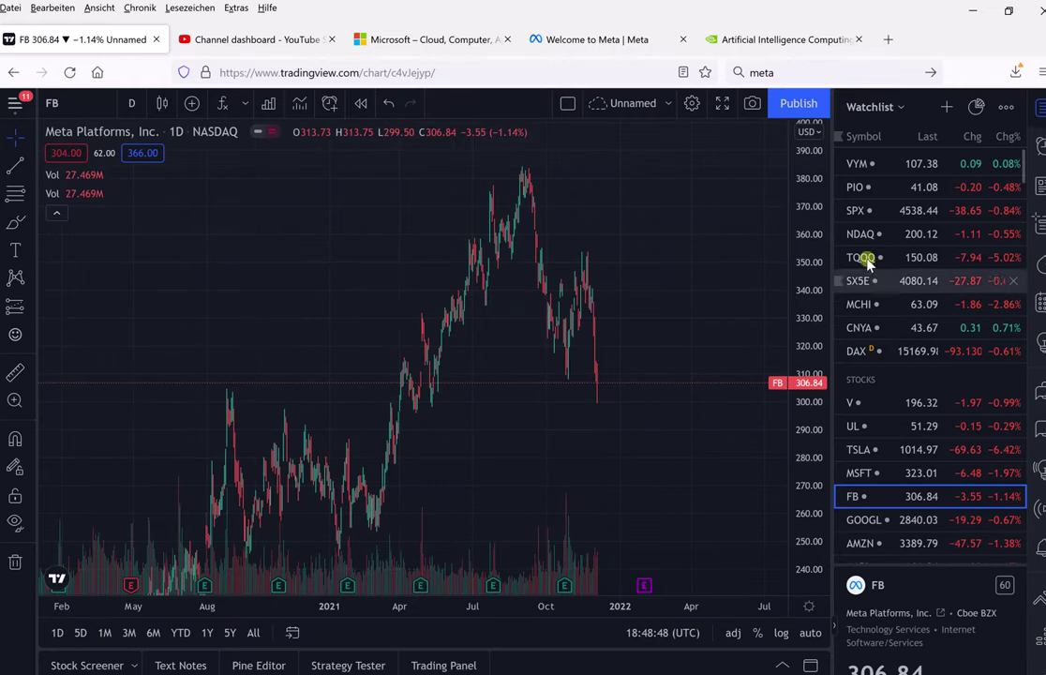
pyautogui.moveTo(812, 282)
pyautogui.mouseDown()
pyautogui.moveTo(830, 356)
pyautogui.moveTo(822, 402)
pyautogui.mouseUp()
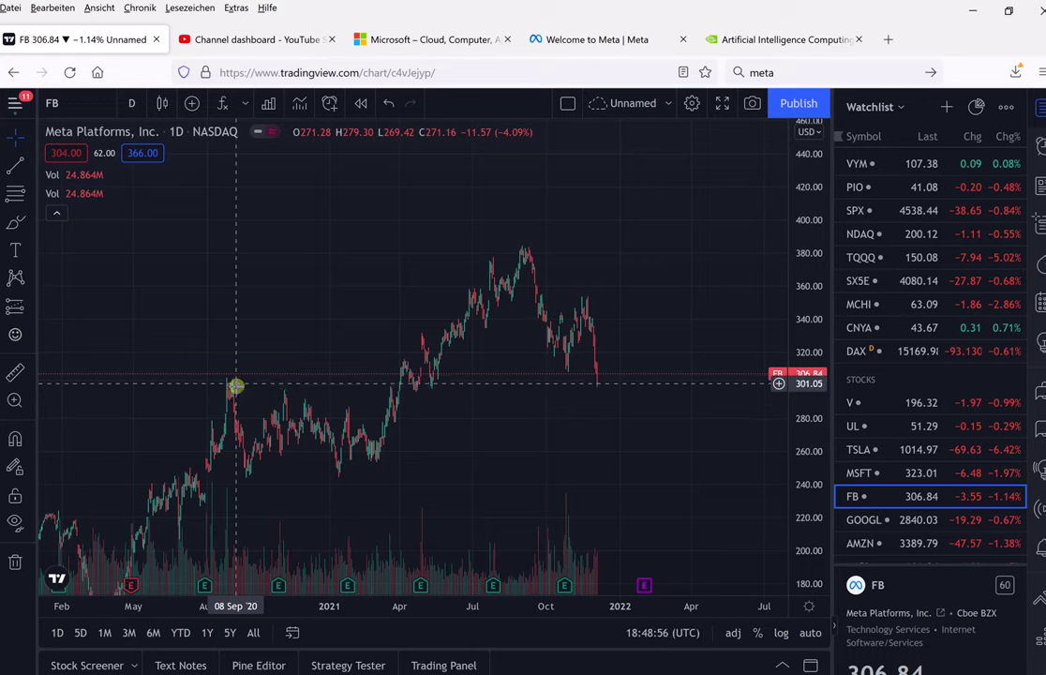
# Measure Meta's −21.5% drop from 382, then widen the view back to 2020
pyautogui.click(15, 372)
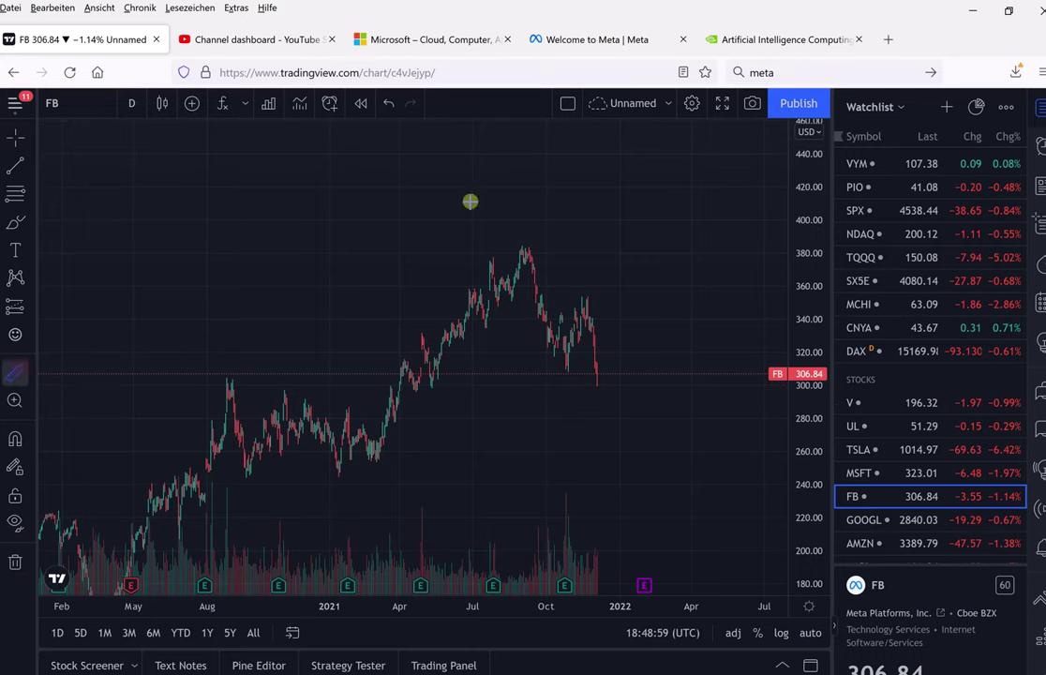
pyautogui.click(663, 247)
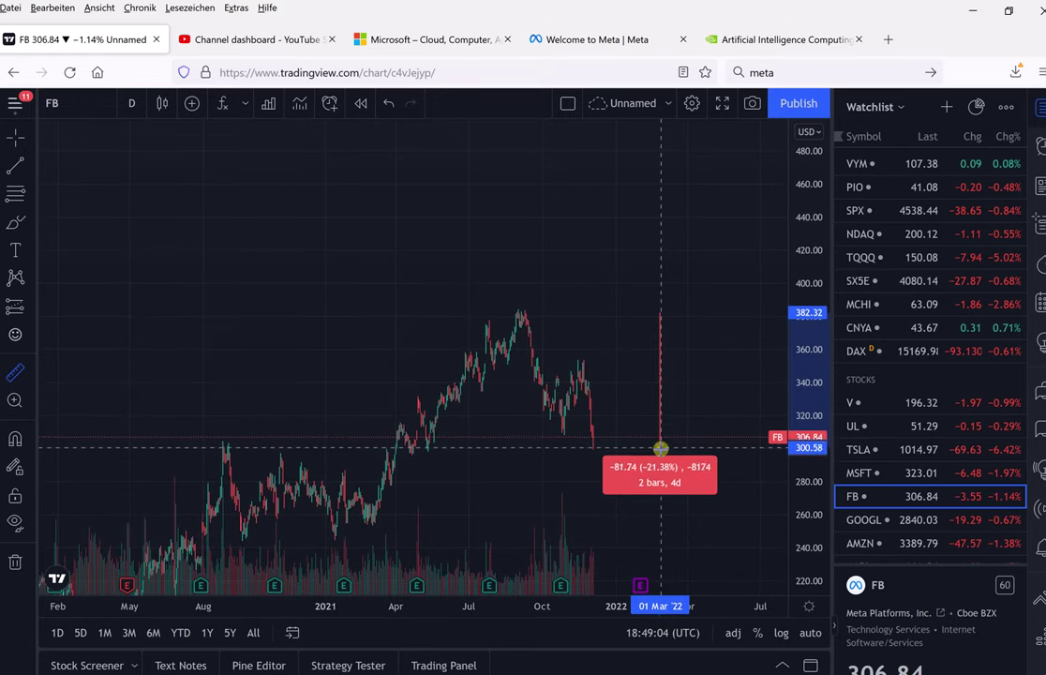
pyautogui.click(705, 375)
pyautogui.moveTo(713, 319); pyautogui.dragTo(714, 177)
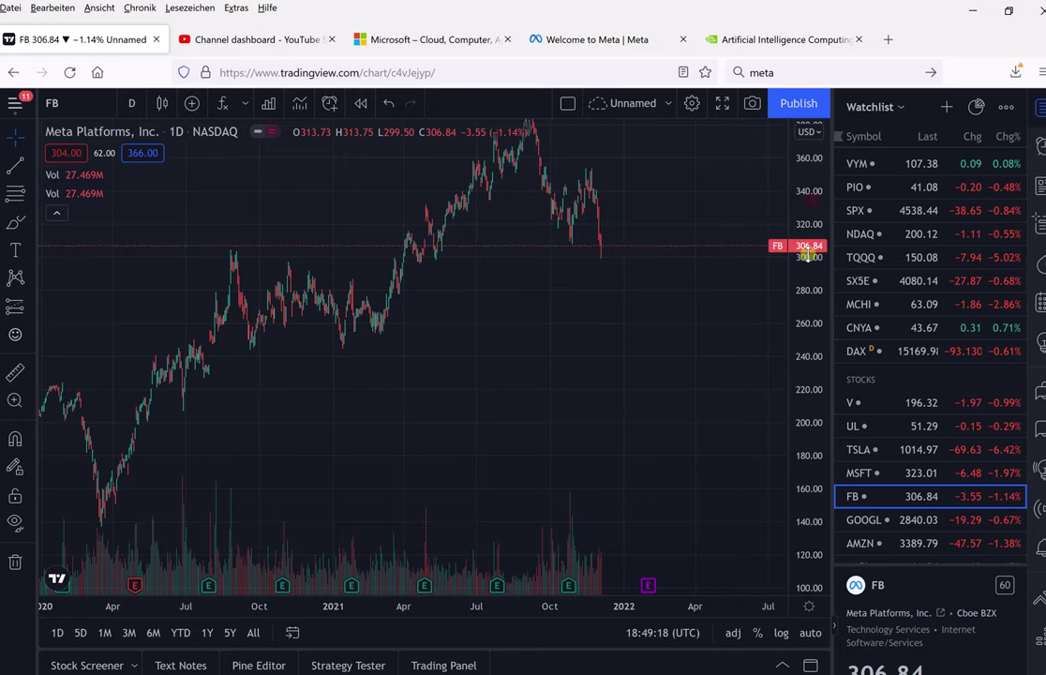
pyautogui.moveTo(789, 208); pyautogui.dragTo(808, 343)
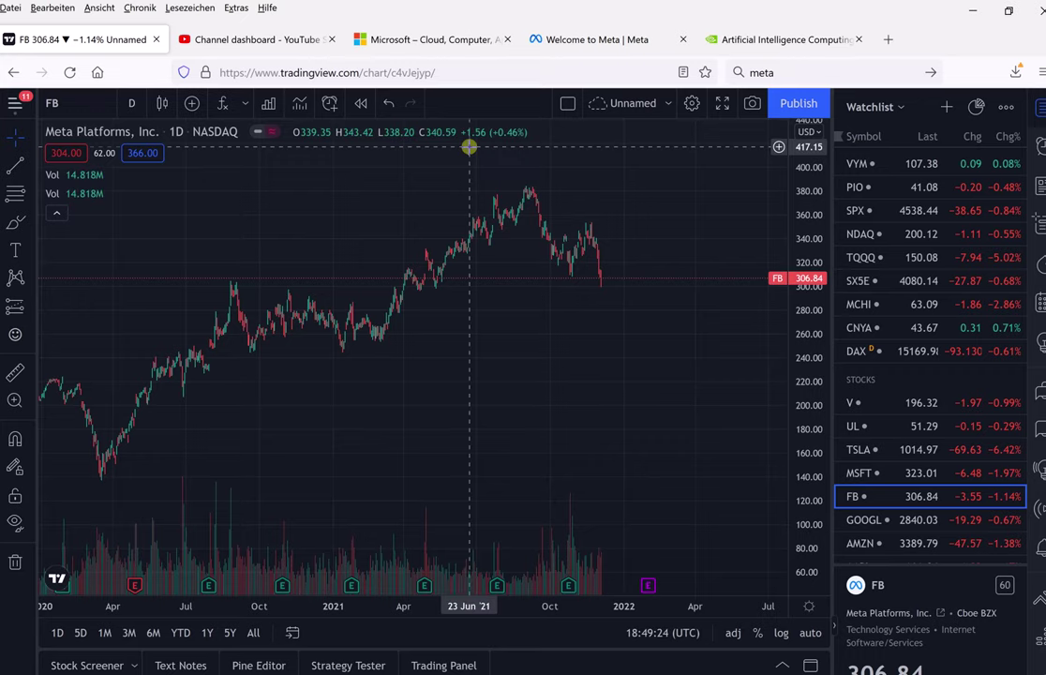
# Browse NVIDIA's homepage shop, gaming and news sections, then return to TradingView
pyautogui.click(774, 37)
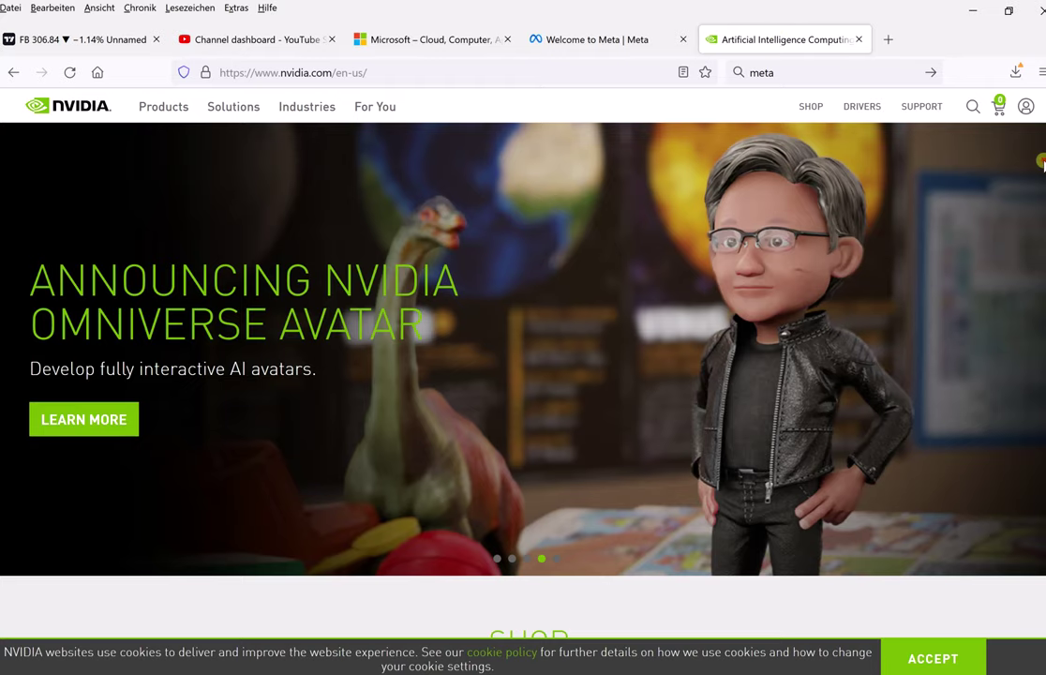
pyautogui.scroll(-2, 523, 374)
pyautogui.scroll(-1, 523, 375)
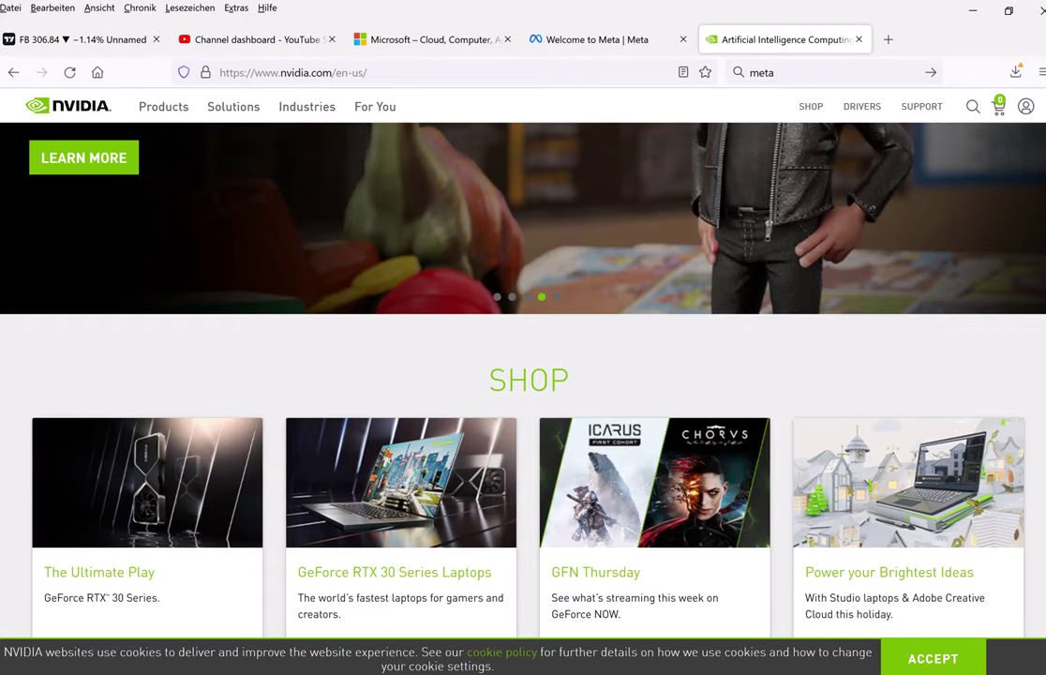
pyautogui.scroll(-1, 523, 375)
pyautogui.scroll(-2, 523, 375)
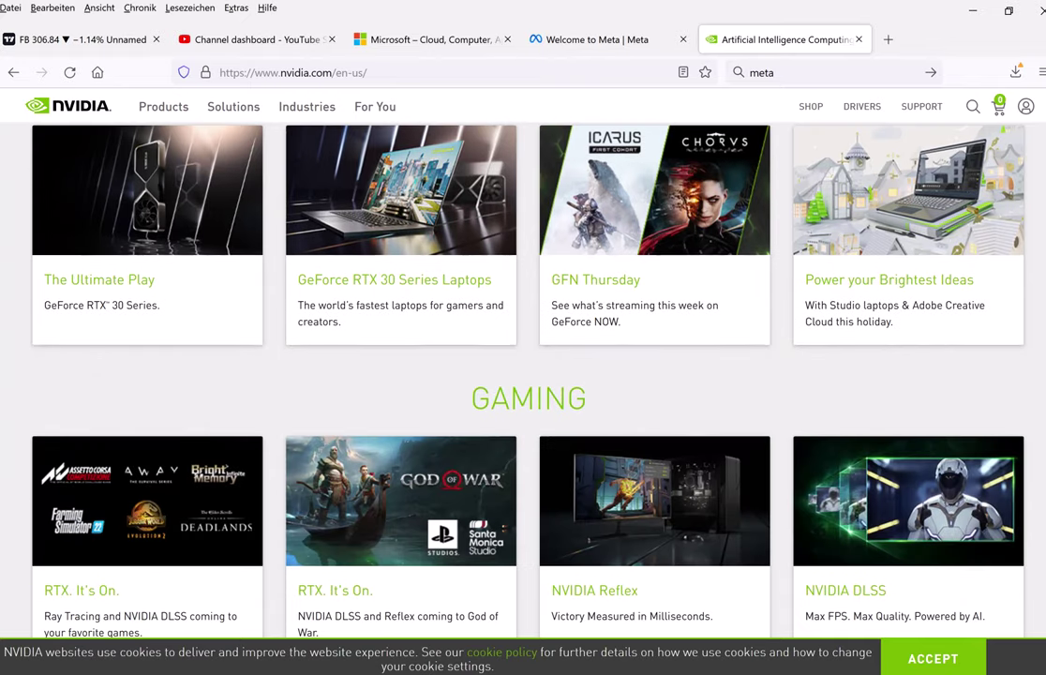
pyautogui.scroll(2, 523, 375)
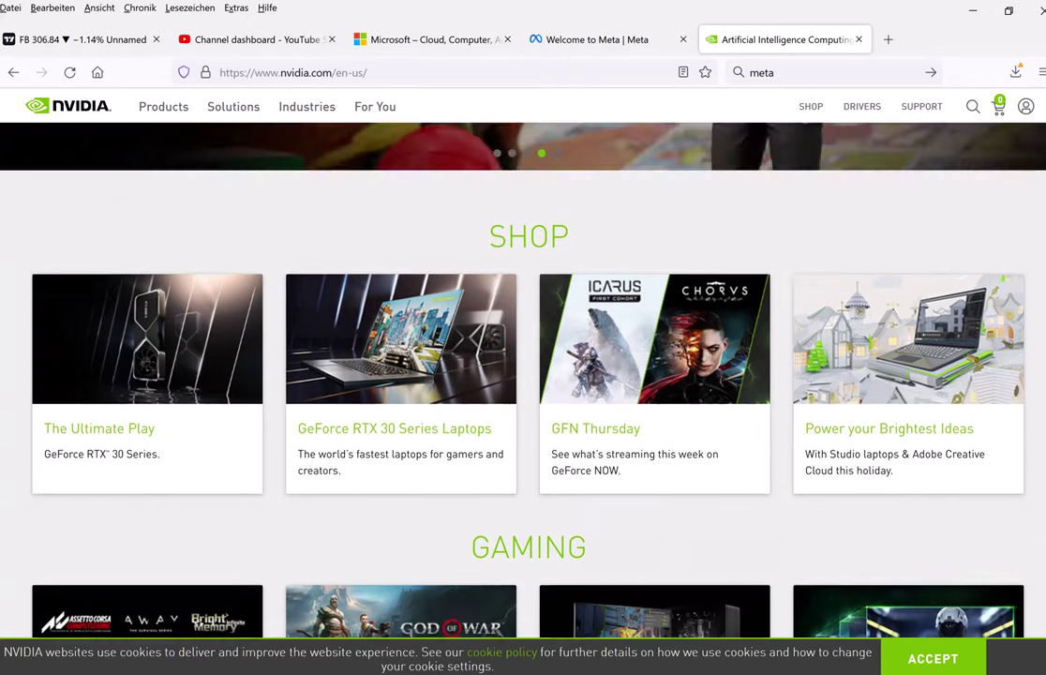
pyautogui.scroll(1, 523, 375)
pyautogui.scroll(-2, 523, 375)
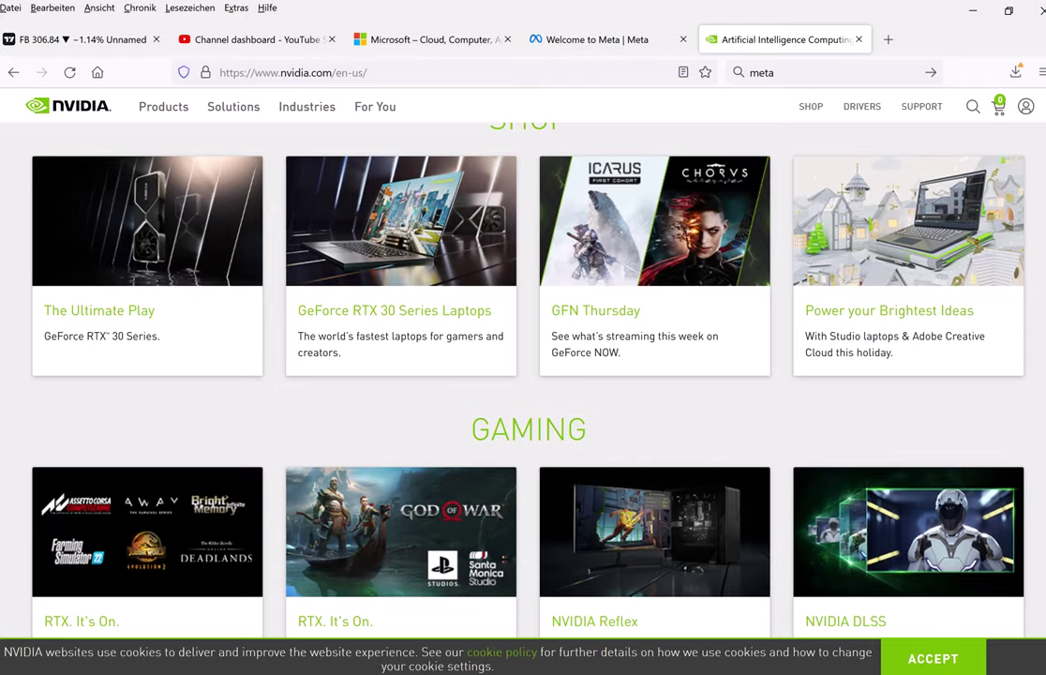
pyautogui.scroll(-2, 523, 375)
pyautogui.scroll(-3, 523, 375)
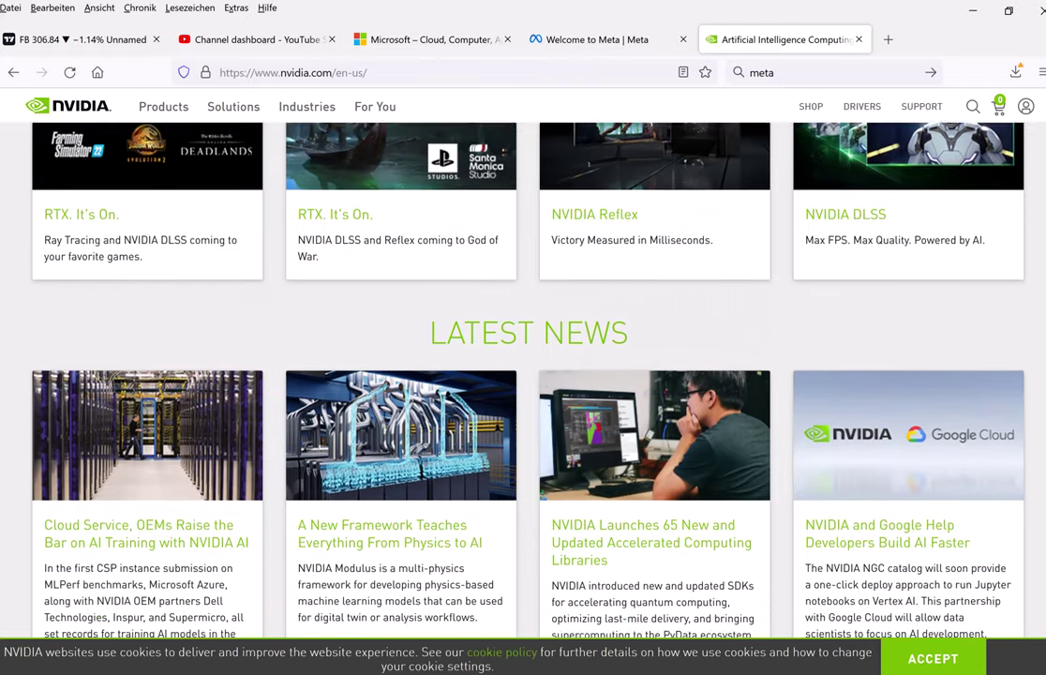
pyautogui.scroll(-1, 523, 375)
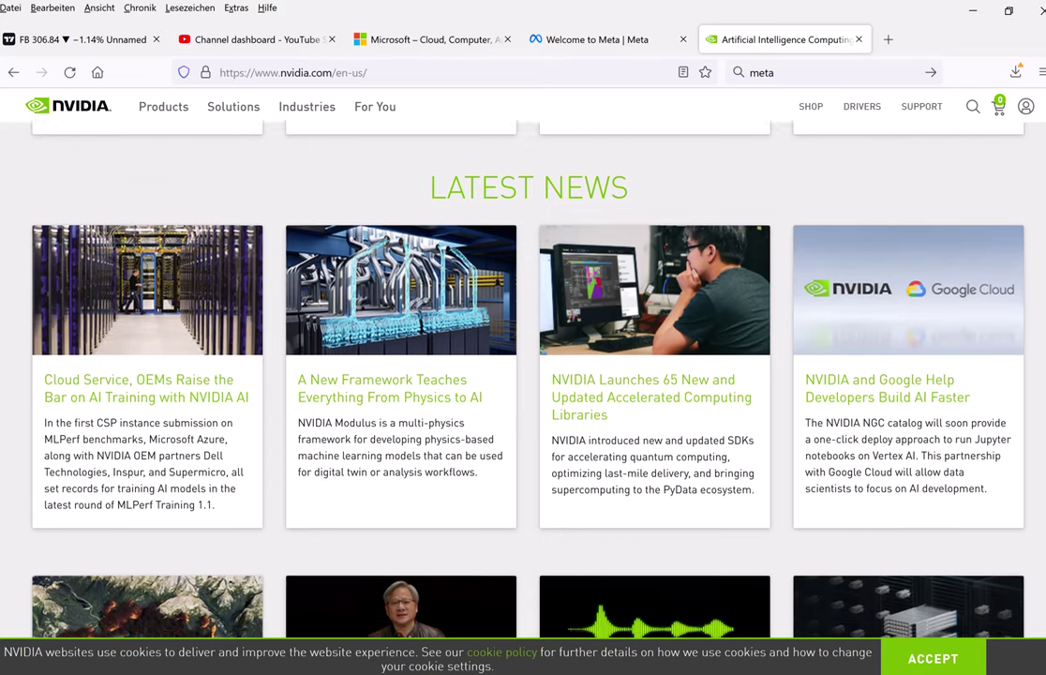
pyautogui.scroll(-4, 523, 375)
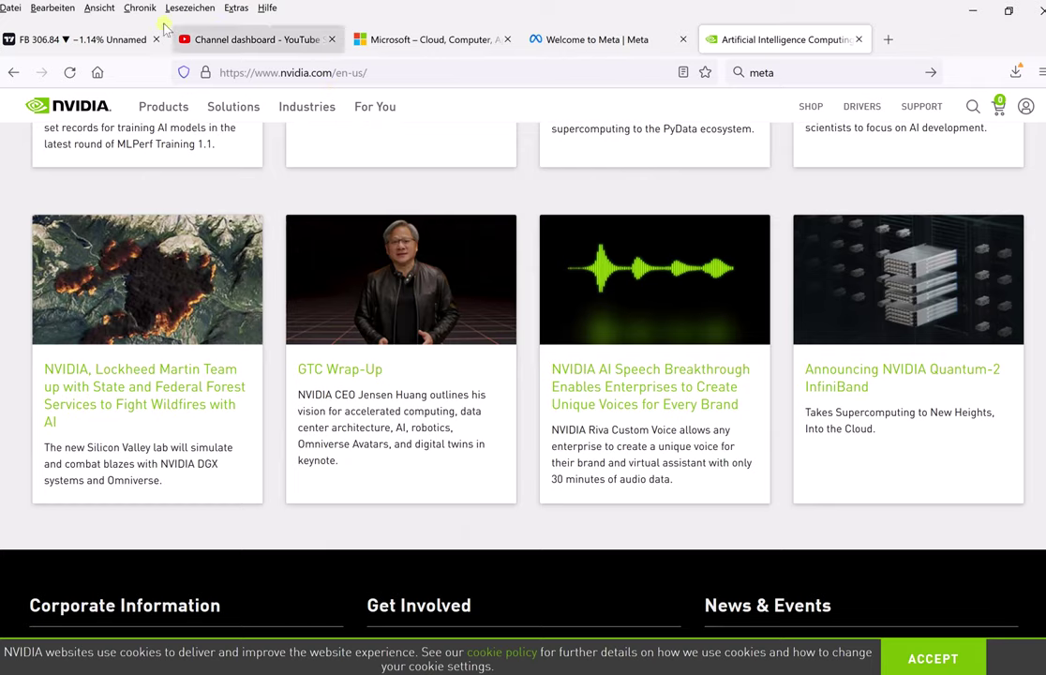
pyautogui.click(66, 40)
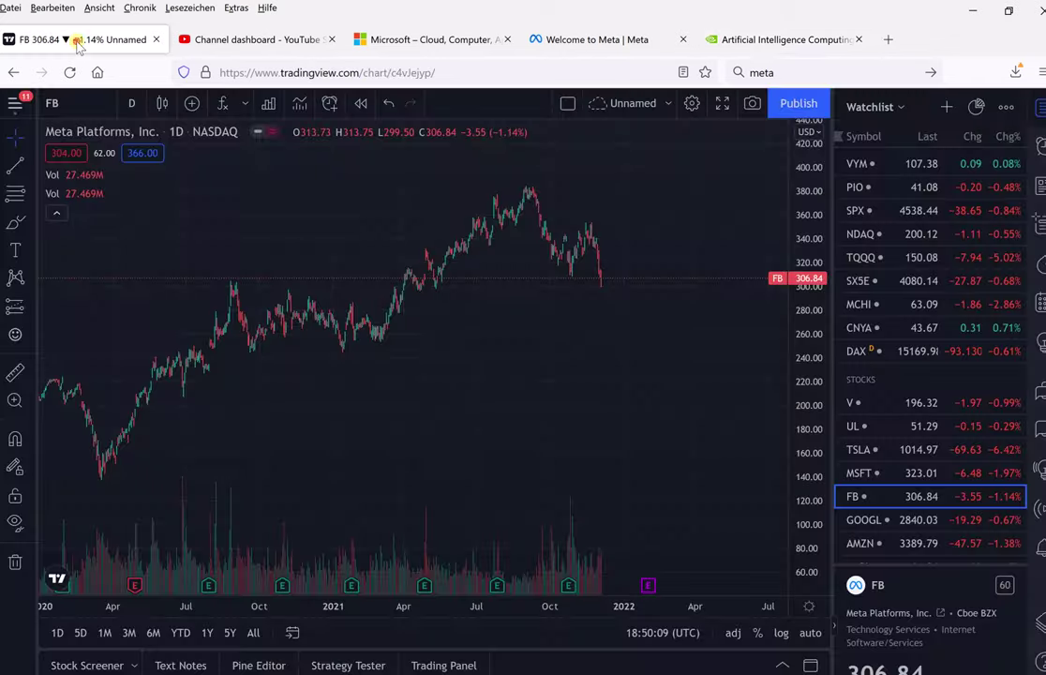
# Load NVIDIA (NVDA) on NASDAQ and widen the price scale to about 440
pyautogui.click(75, 108)
pyautogui.write('N')
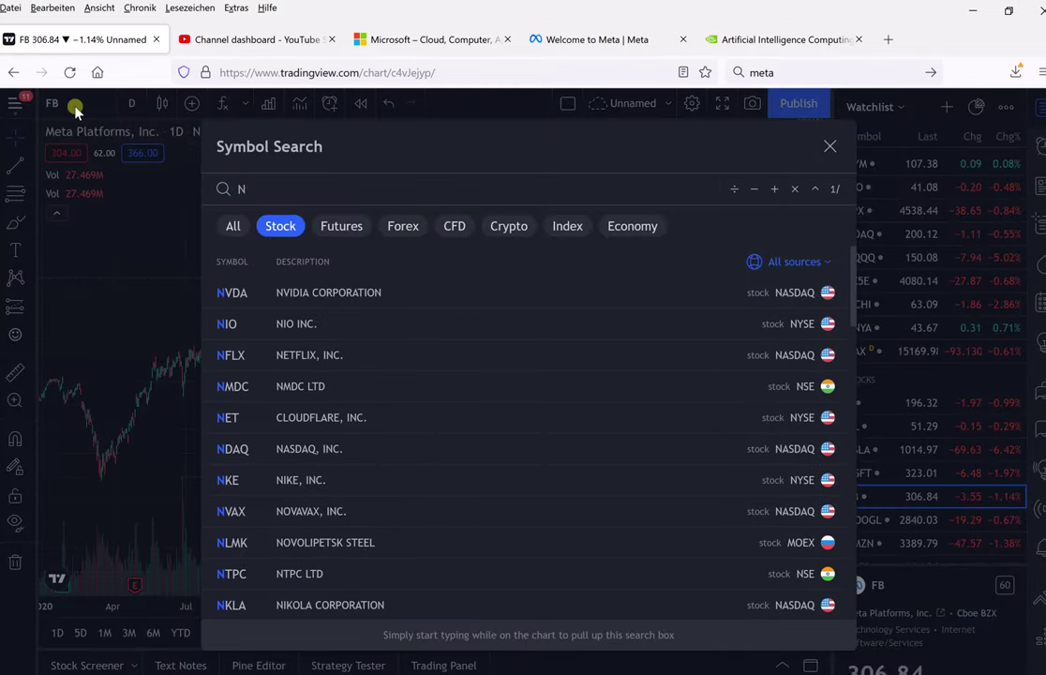
pyautogui.write('VDA')
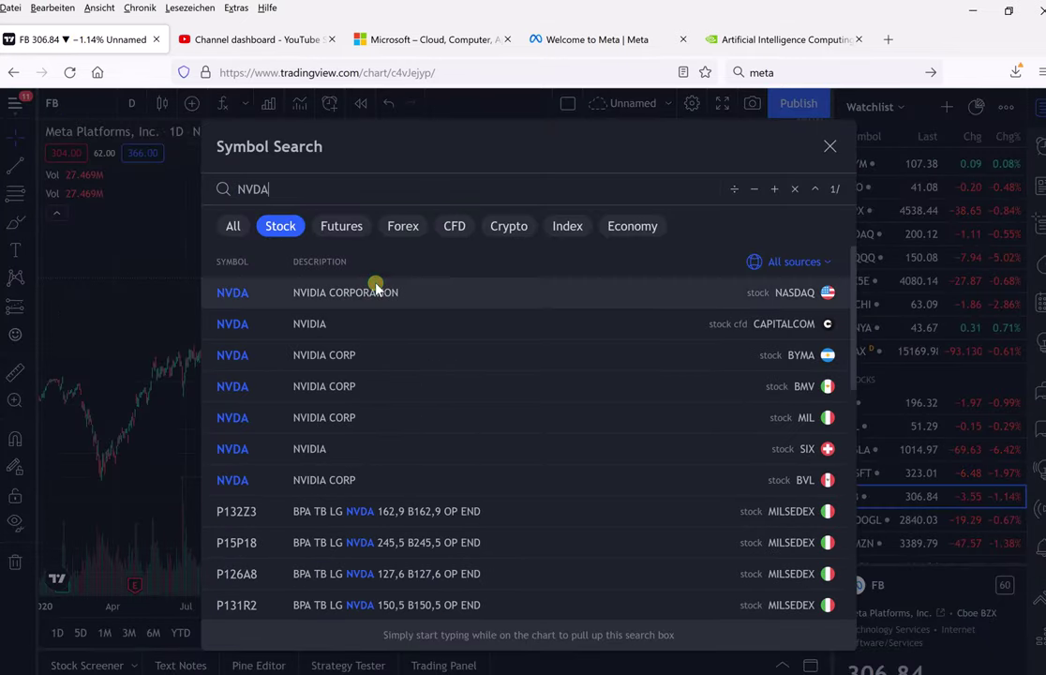
pyautogui.click(375, 286)
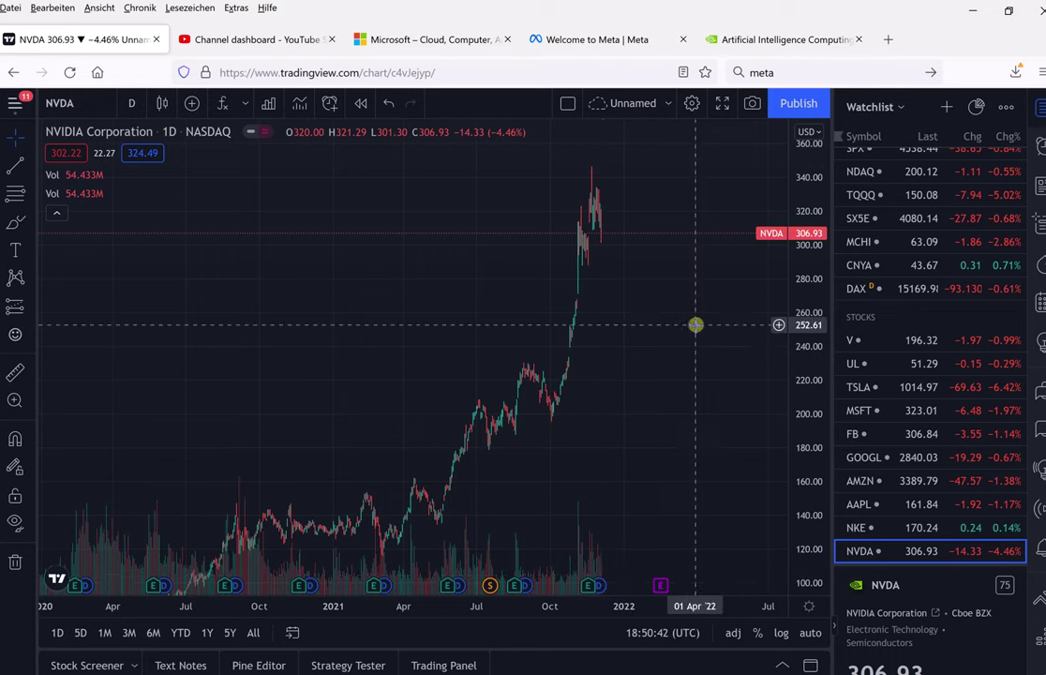
pyautogui.moveTo(804, 324); pyautogui.dragTo(794, 416)
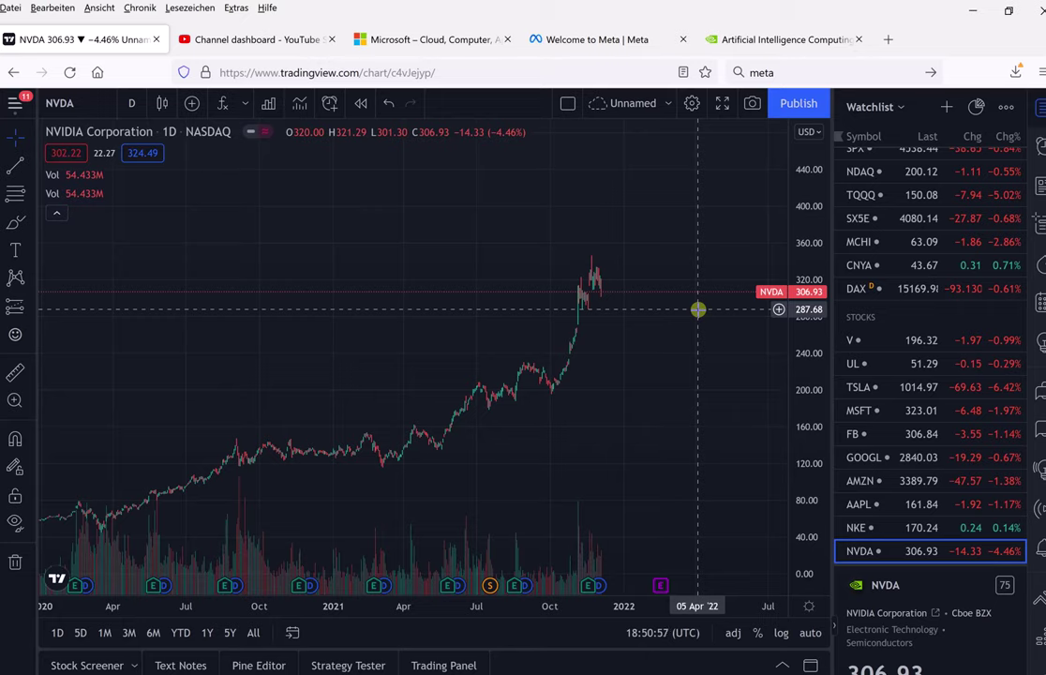
# Select Nike (NKE) from the TradingView watchlist
pyautogui.click(891, 532)
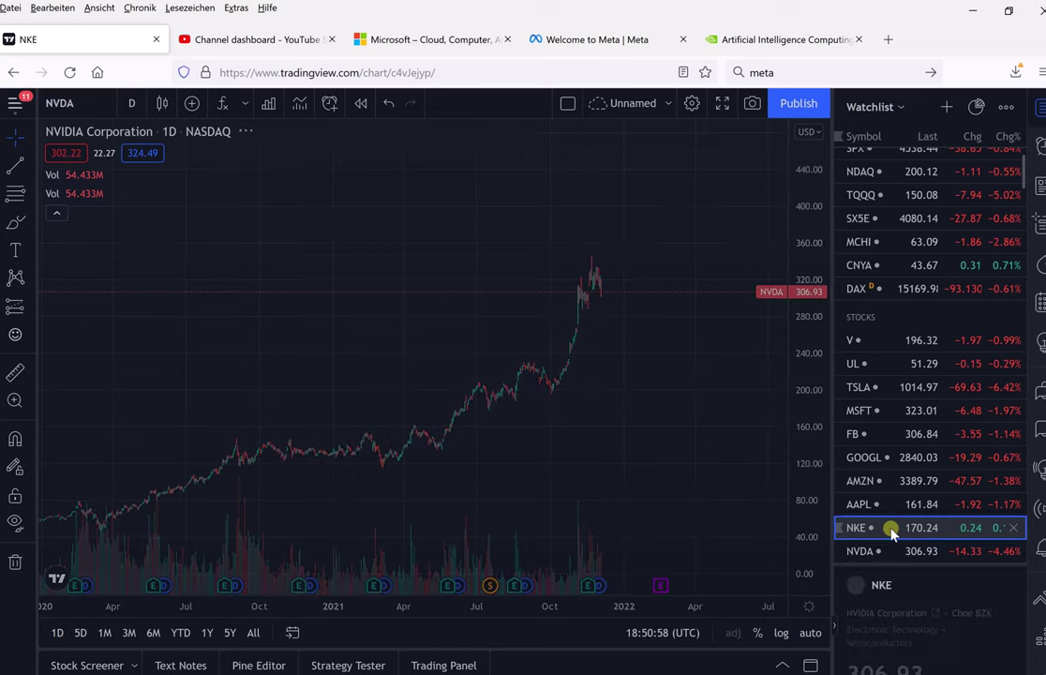